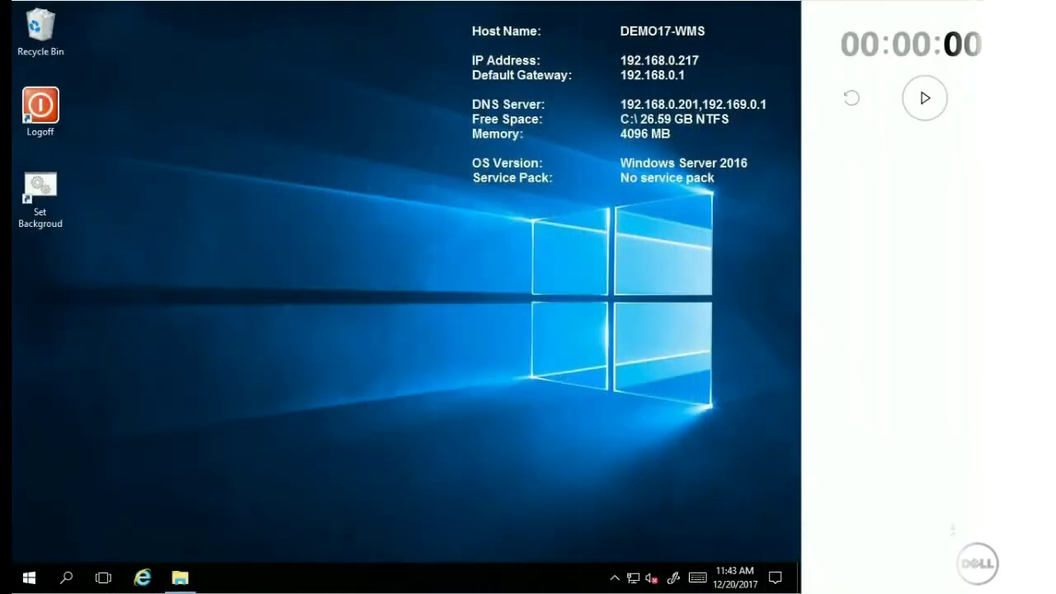
# Step: Run the WMS_1.1 installer from its Explorer folder and continue with the Typical setup type
pyautogui.click(925, 97)
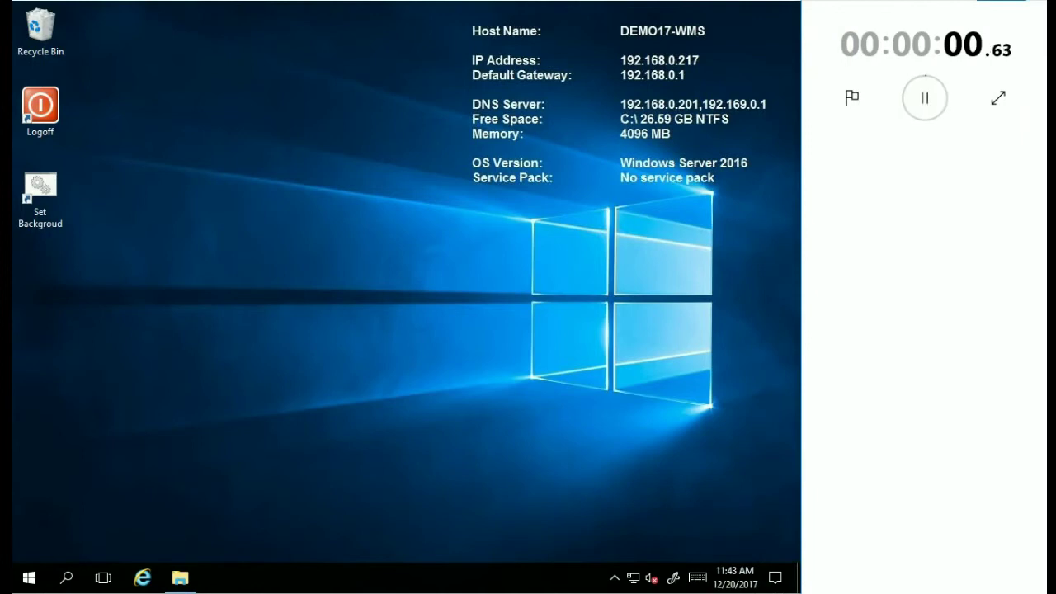
pyautogui.click(179, 578)
pyautogui.doubleClick(267, 382)
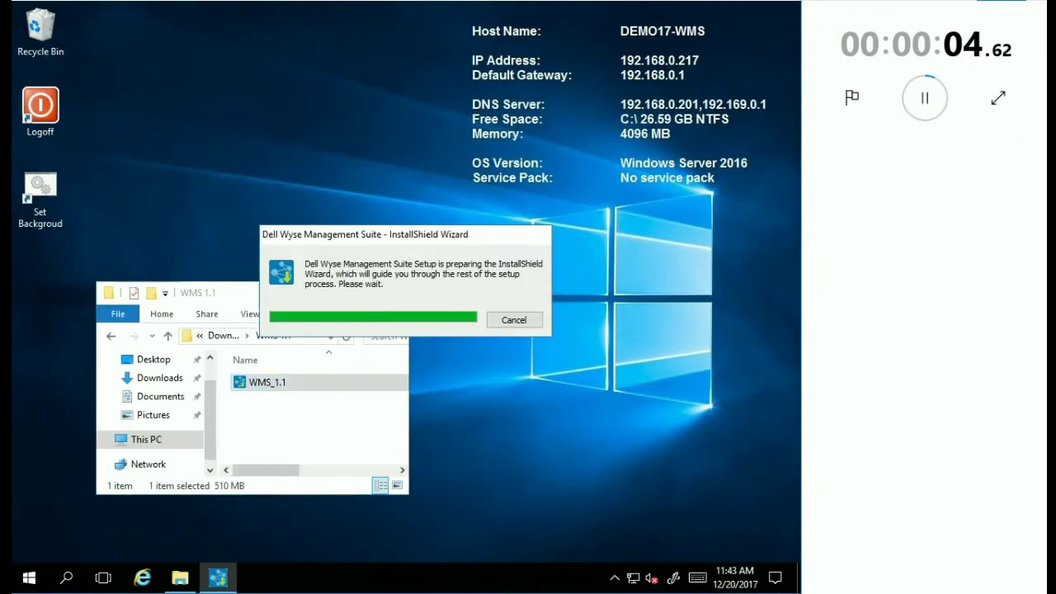
pyautogui.click(215, 293)
pyautogui.click(320, 292)
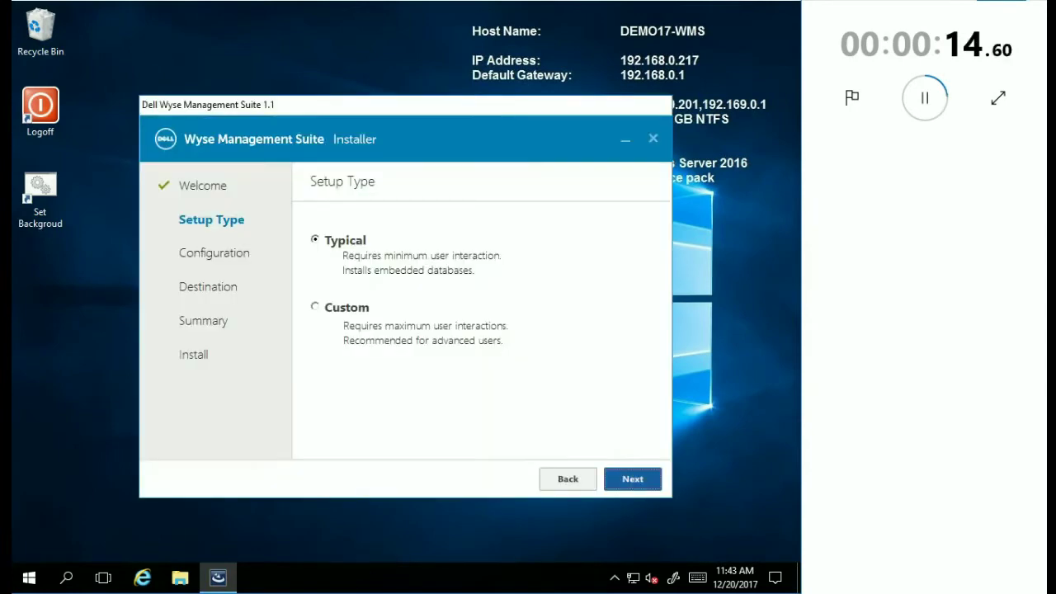
pyautogui.press('Return')
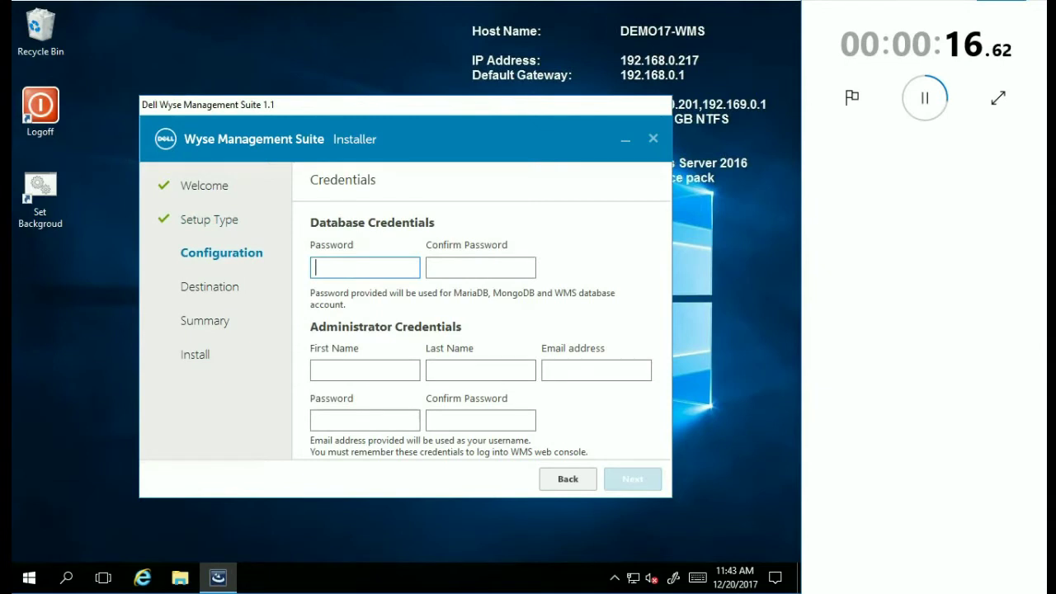
# Step: Enter the database password, then the administrator's first name, last name and e-mail address
pyautogui.write('••••••••')
pyautogui.press('Tab')
pyautogui.write('••••••••')
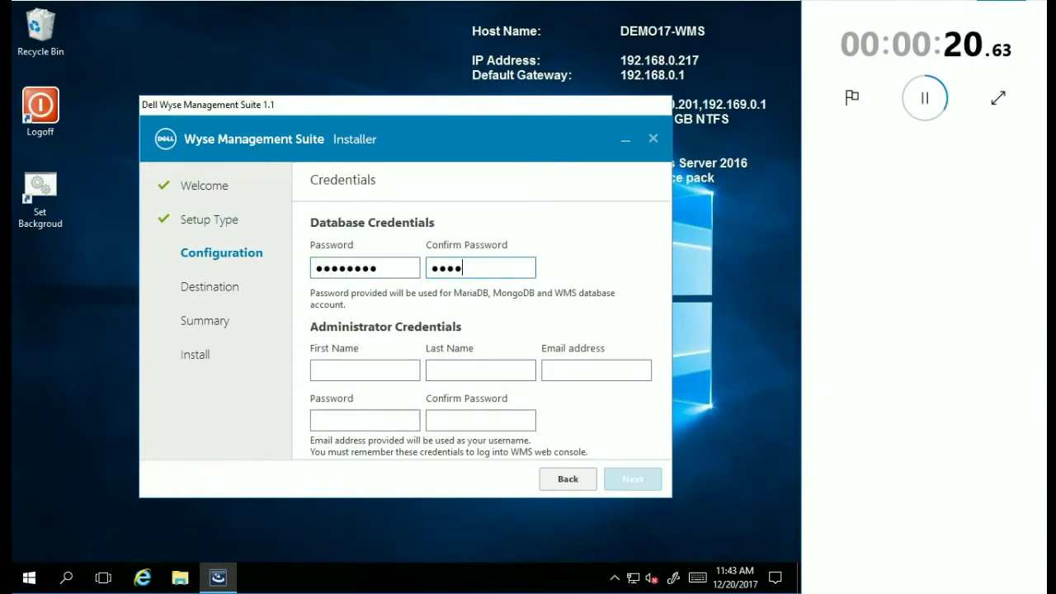
pyautogui.click(365, 370)
pyautogui.write('Wyse')
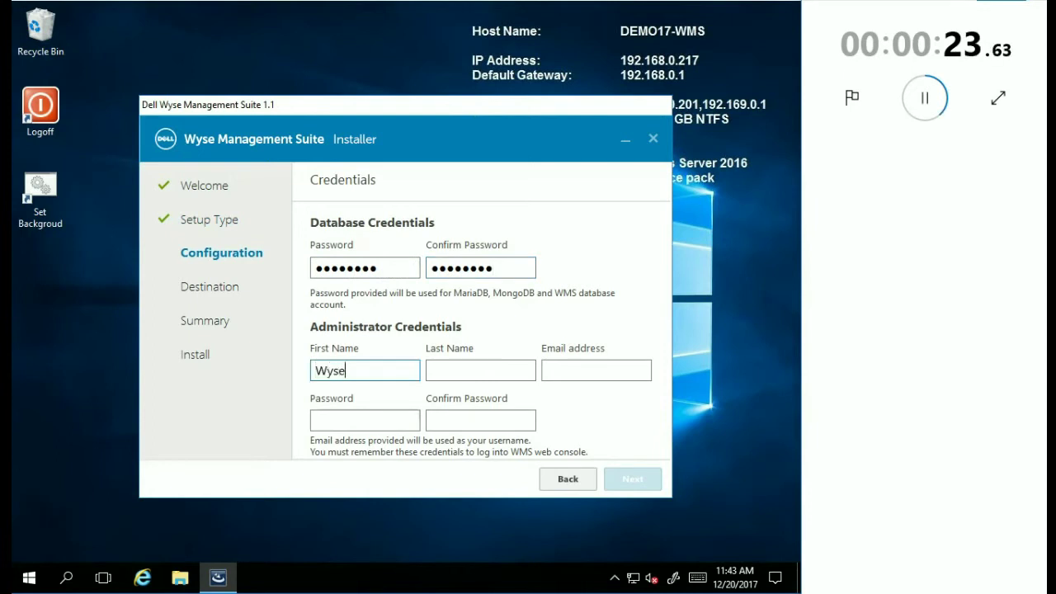
pyautogui.click(480, 371)
pyautogui.write('Guy')
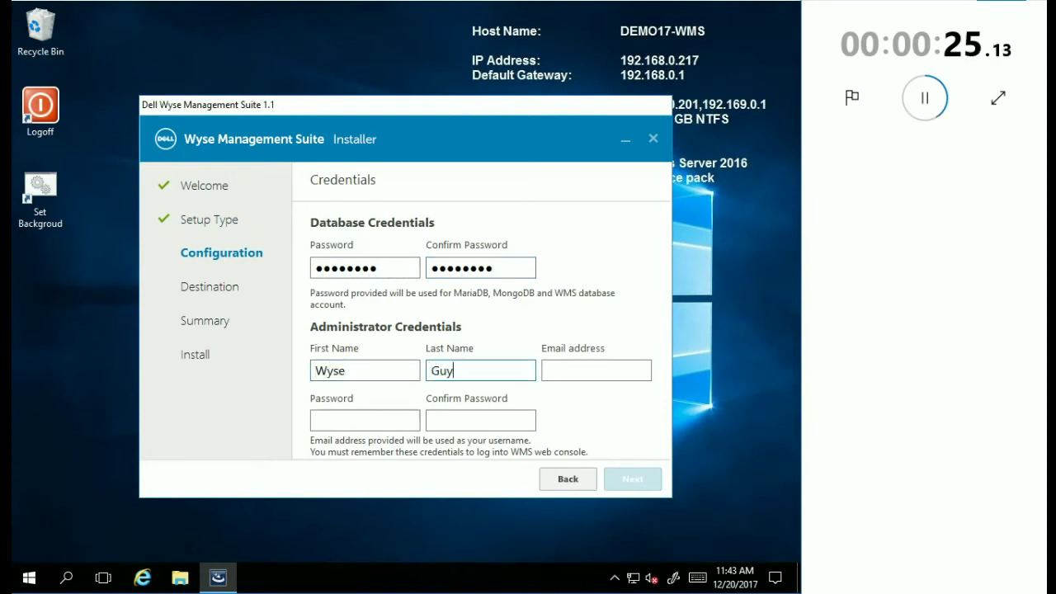
pyautogui.click(596, 371)
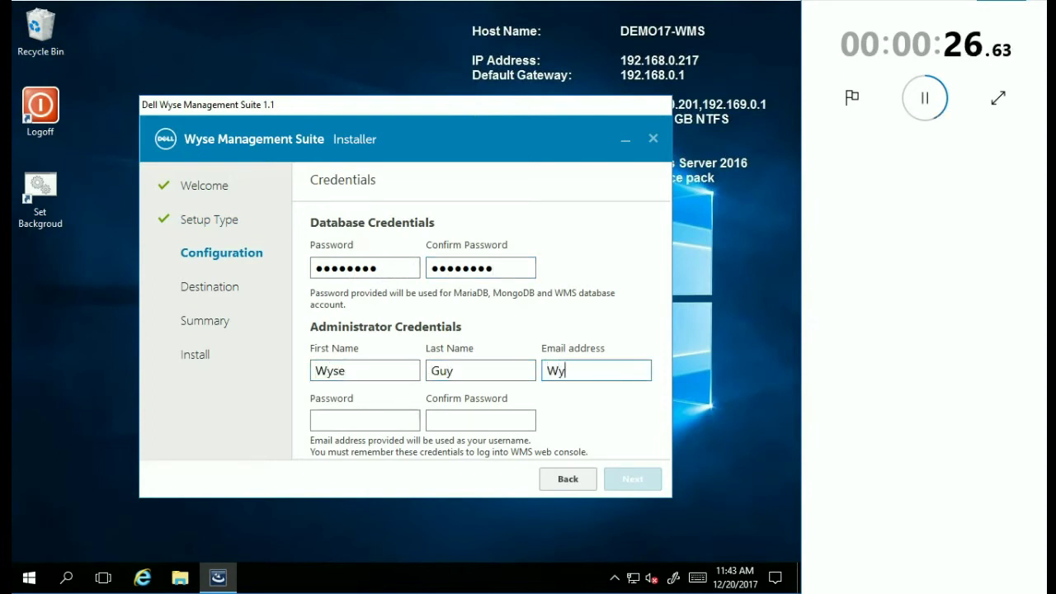
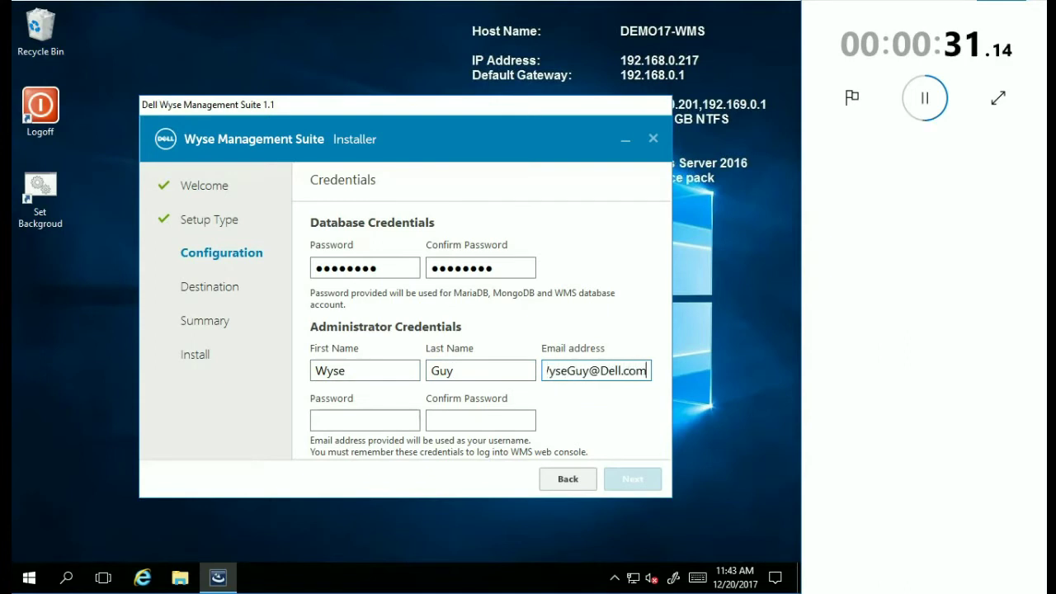
# Step: Set and confirm the administrator password and continue to the Destination page
pyautogui.click(365, 420)
pyautogui.write('•••••••')
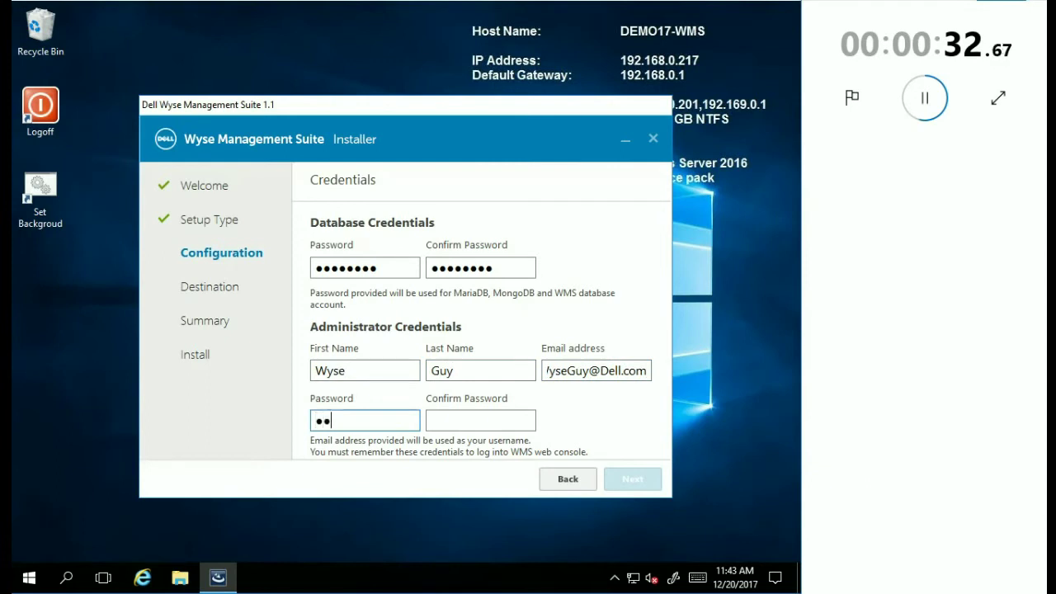
pyautogui.write('•')
pyautogui.press('Tab')
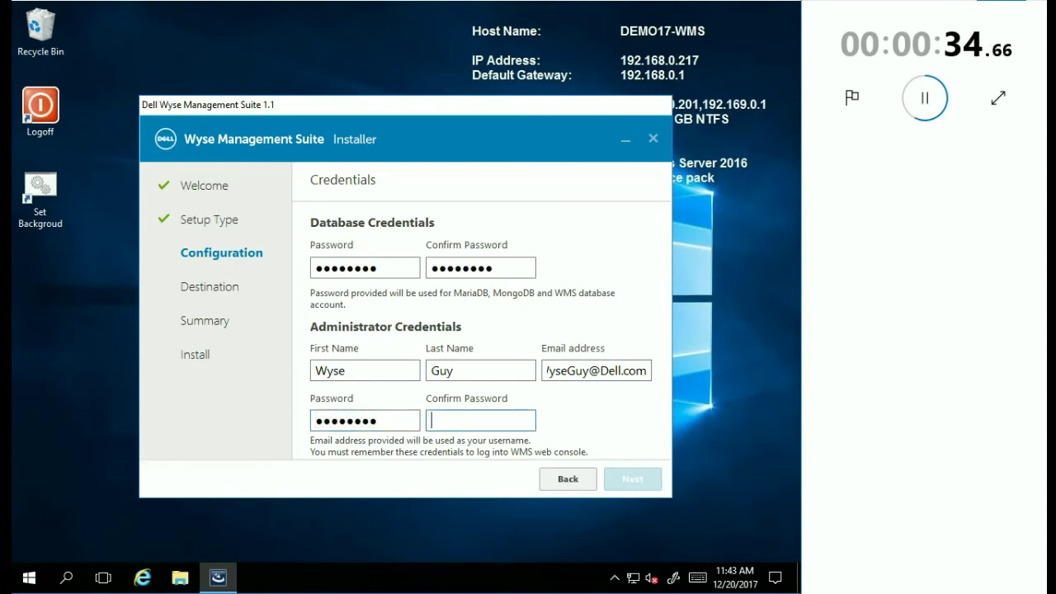
pyautogui.write('•••••••••')
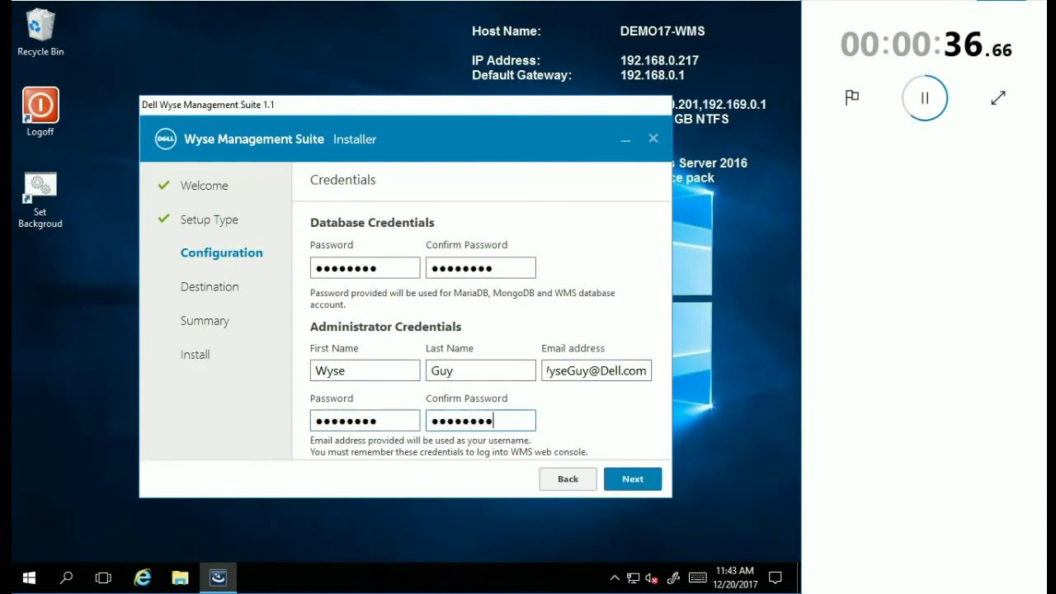
pyautogui.press('Tab')
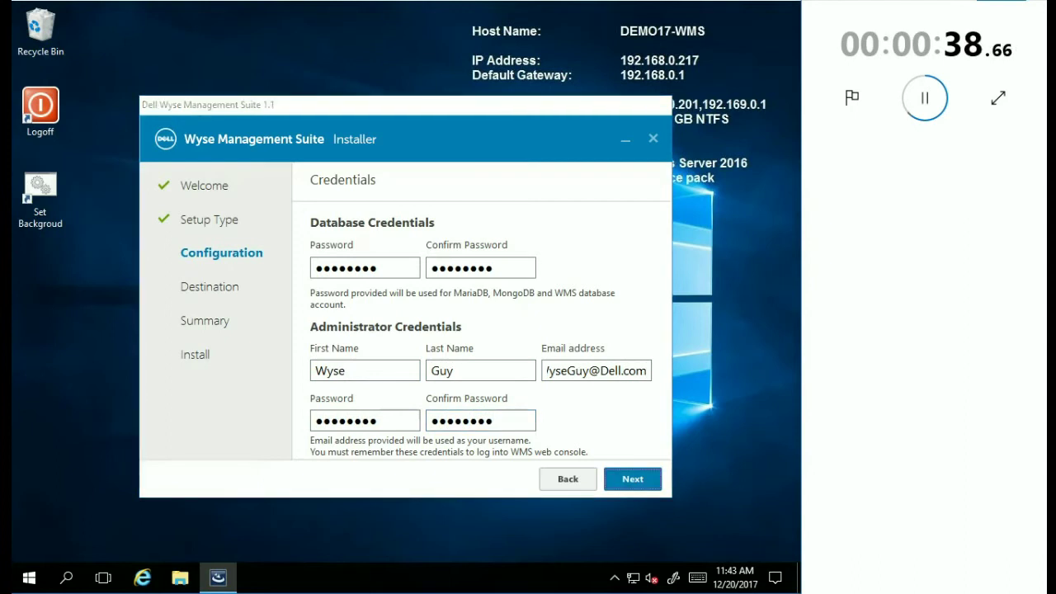
pyautogui.press('Return')
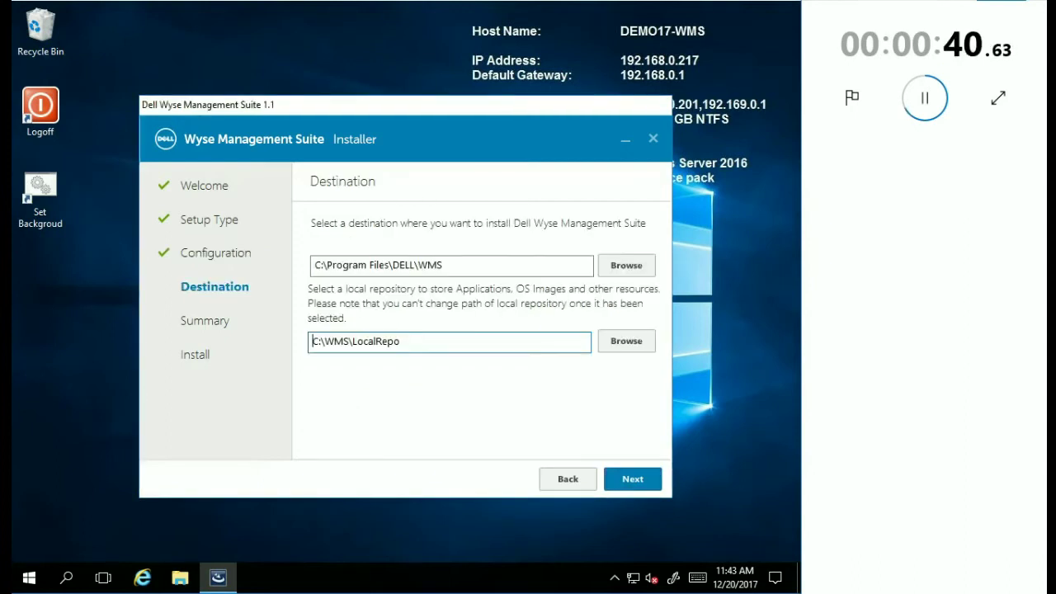
# Step: Accept the default install and local repository paths and start the installation from the summary
pyautogui.press('Tab')
pyautogui.press('Return')
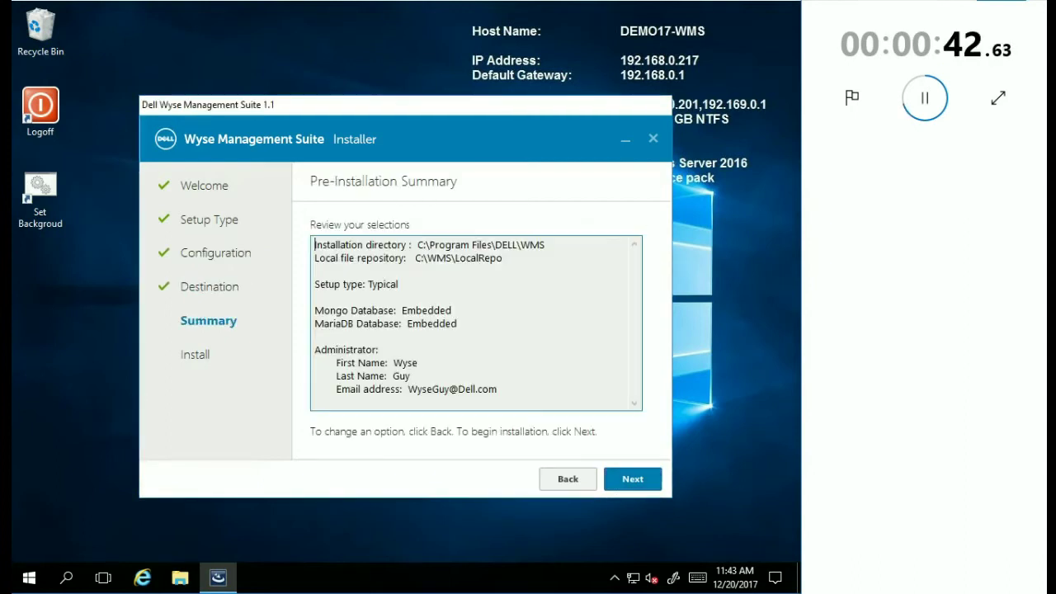
pyautogui.press('Return')
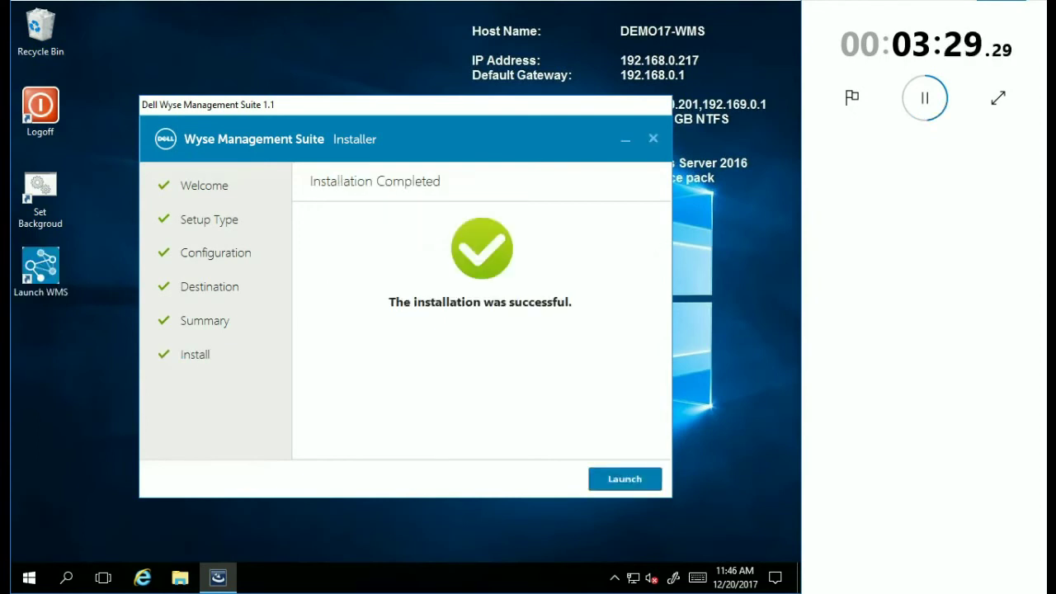
# Step: Launch the WMS web console, choose the free Standard license, and skip email alerts
pyautogui.press('Return')
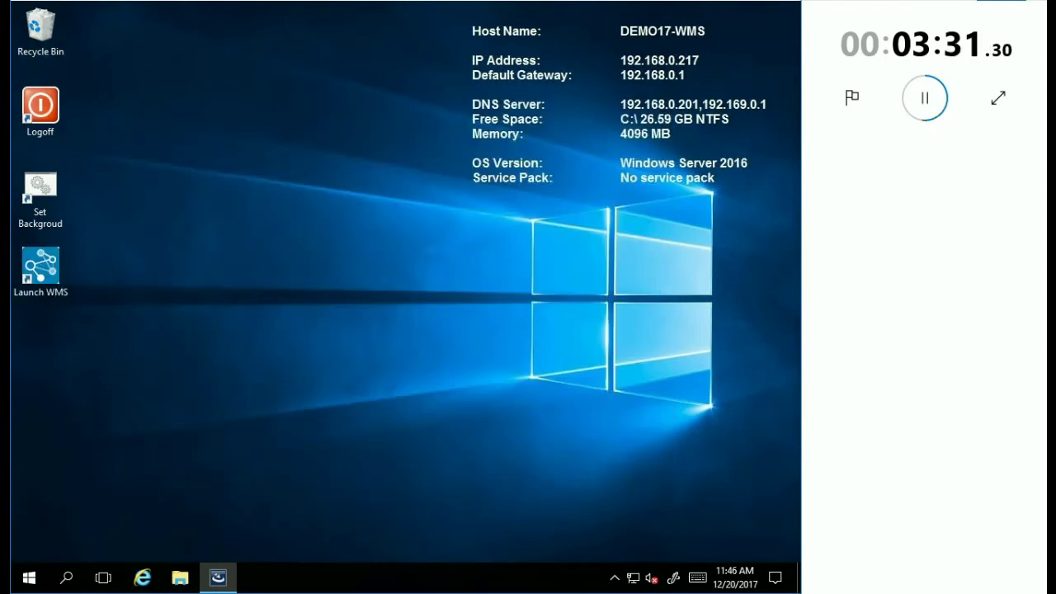
pyautogui.doubleClick(40, 268)
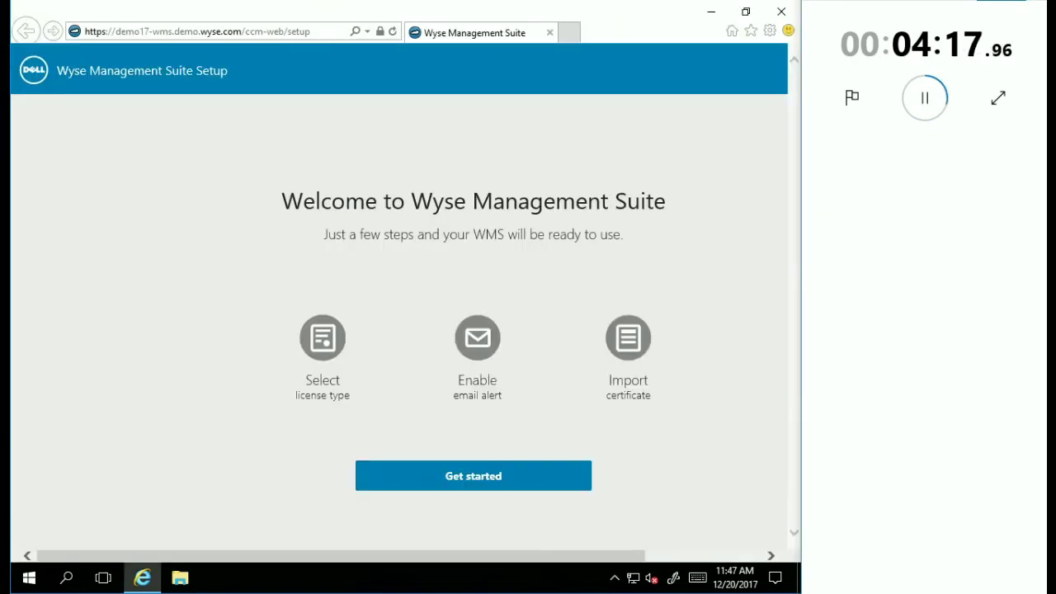
pyautogui.click(473, 475)
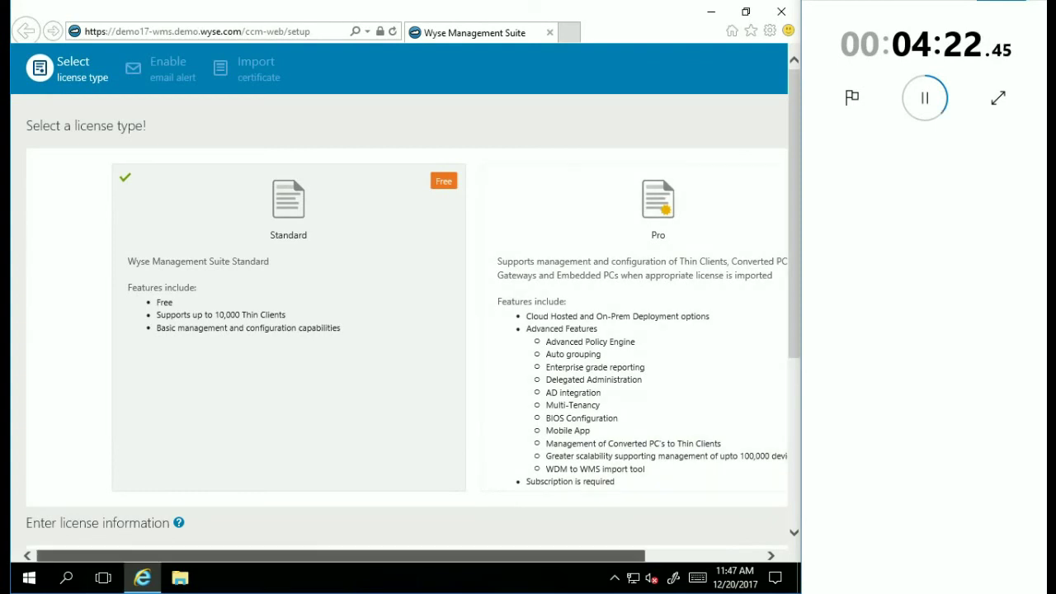
pyautogui.hscroll(3, 399, 314)
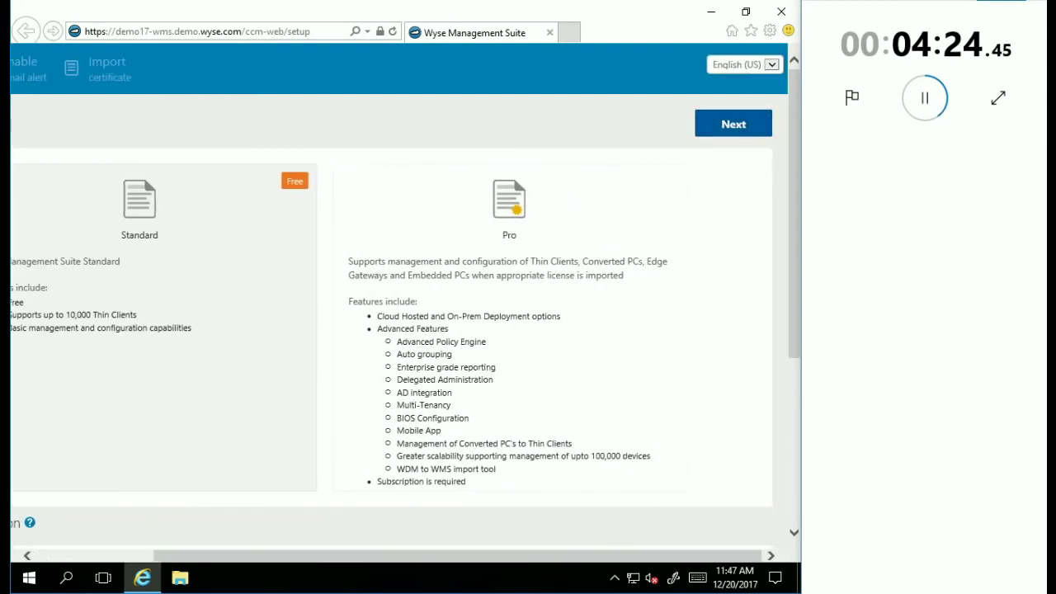
pyautogui.click(733, 124)
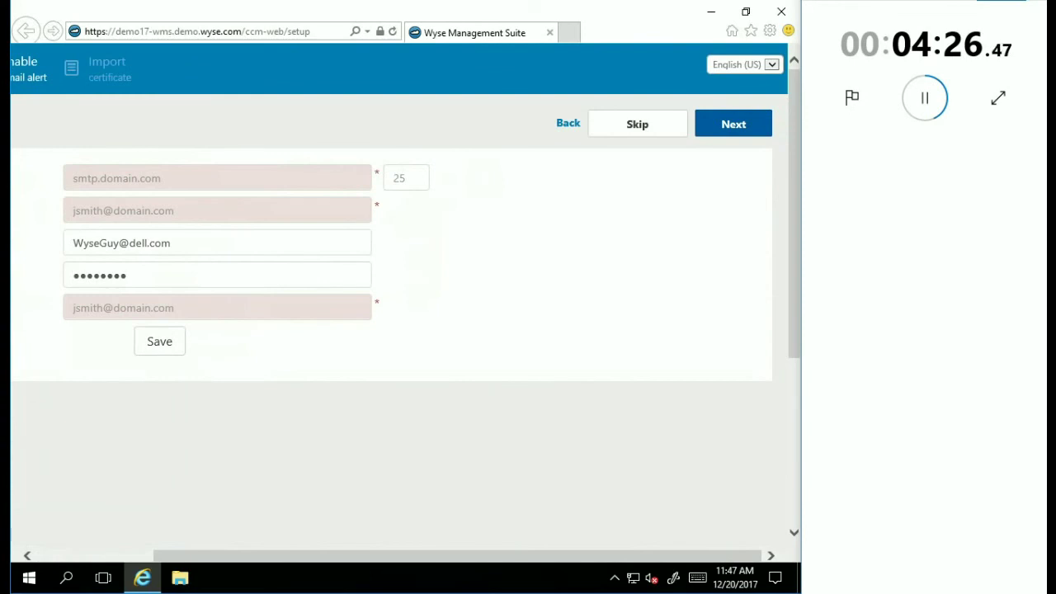
pyautogui.click(637, 124)
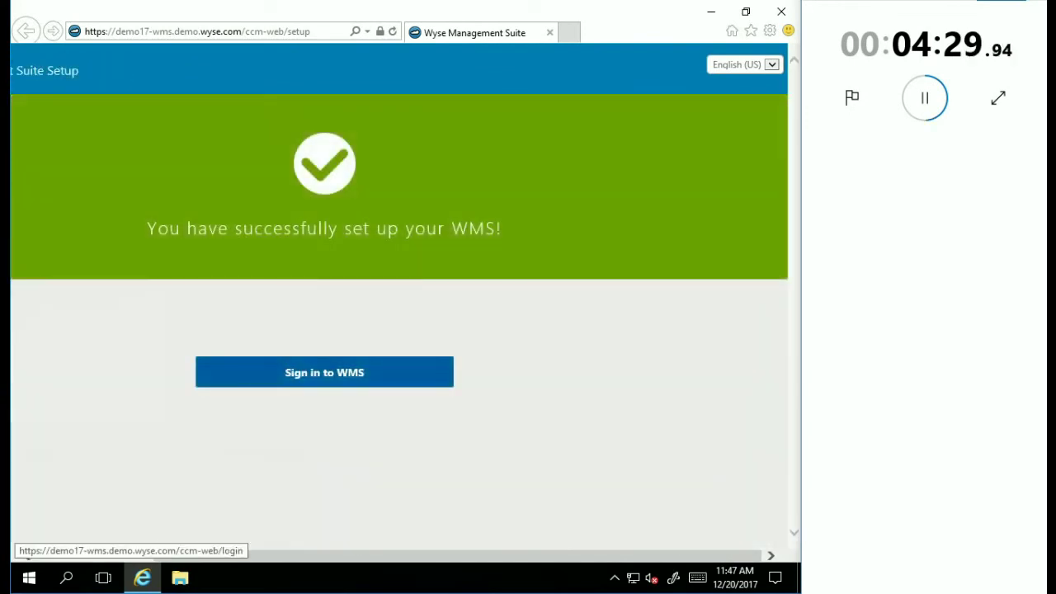
# Step: Skip certificate import and sign in to the WMS console as the administrator
pyautogui.click(324, 372)
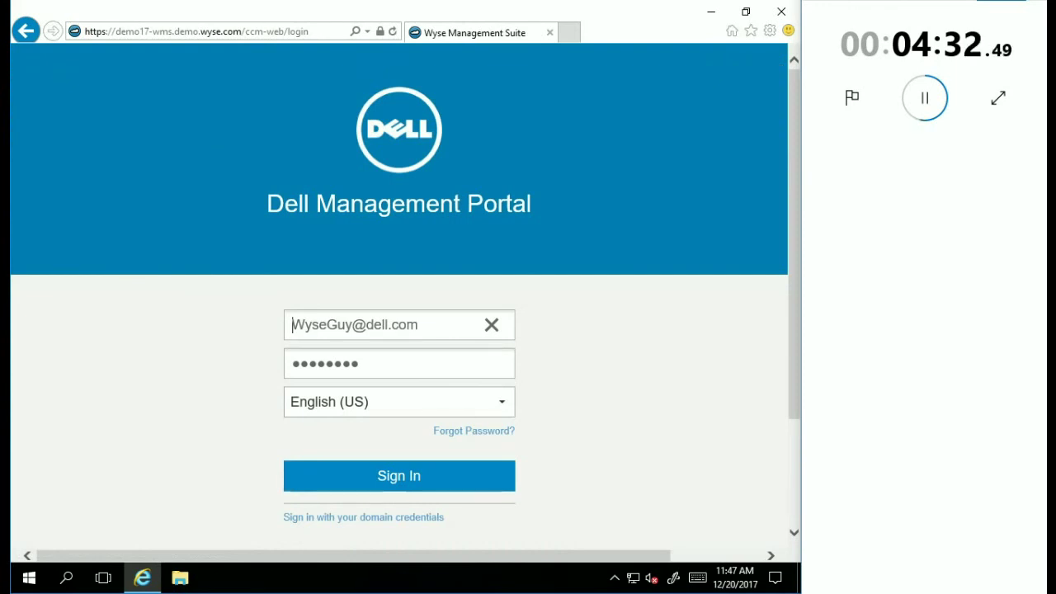
pyautogui.click(398, 476)
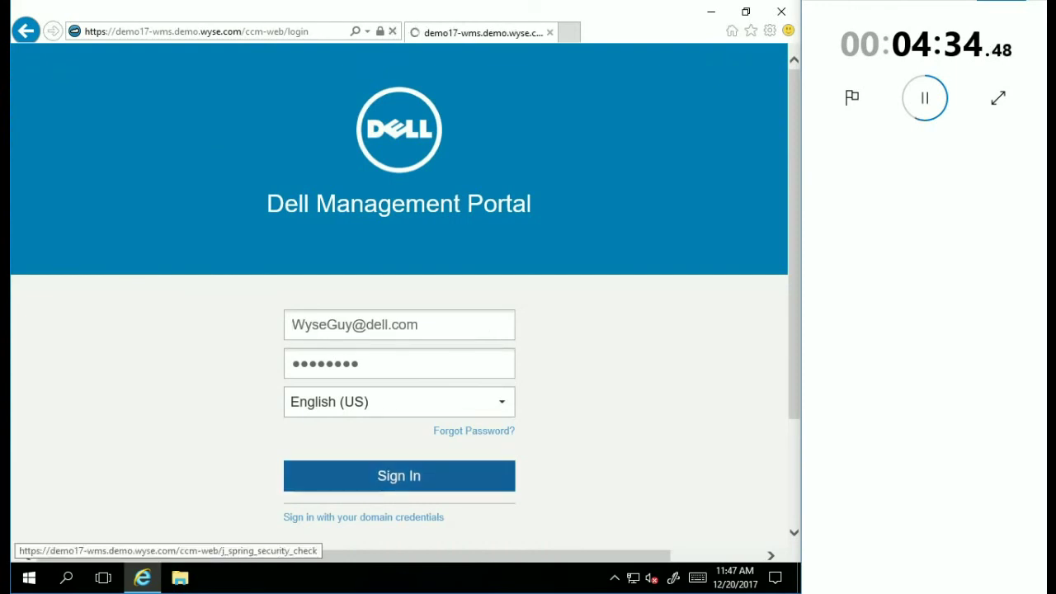